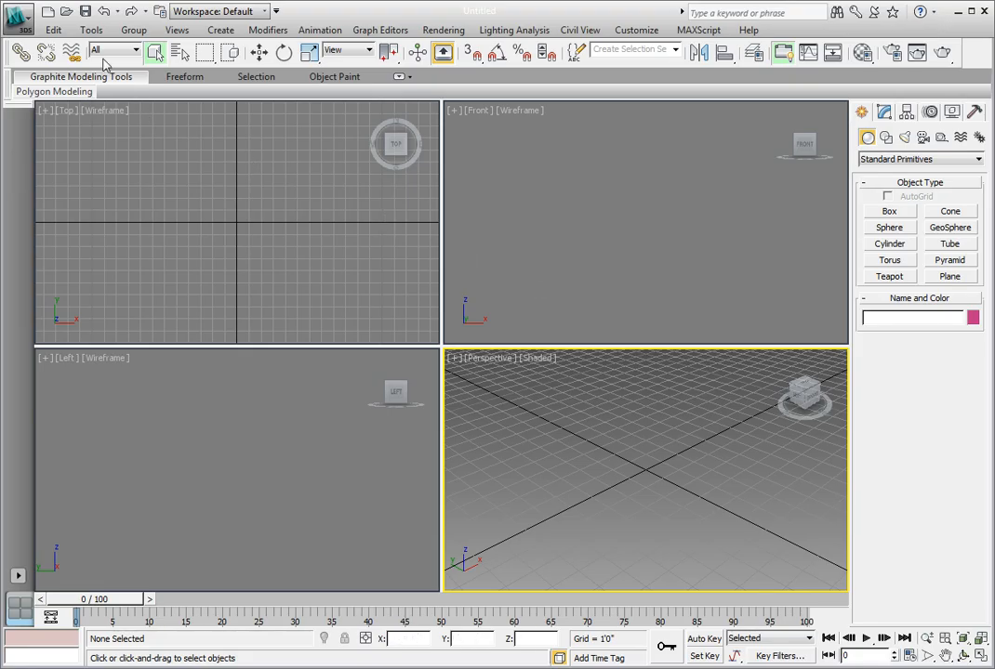
- Open CH10_Rigging01.max from the CH 10 scenes folder, adopting the file's gamma and LUT settings
{"action": "left_click", "coordinate": [66, 13]}
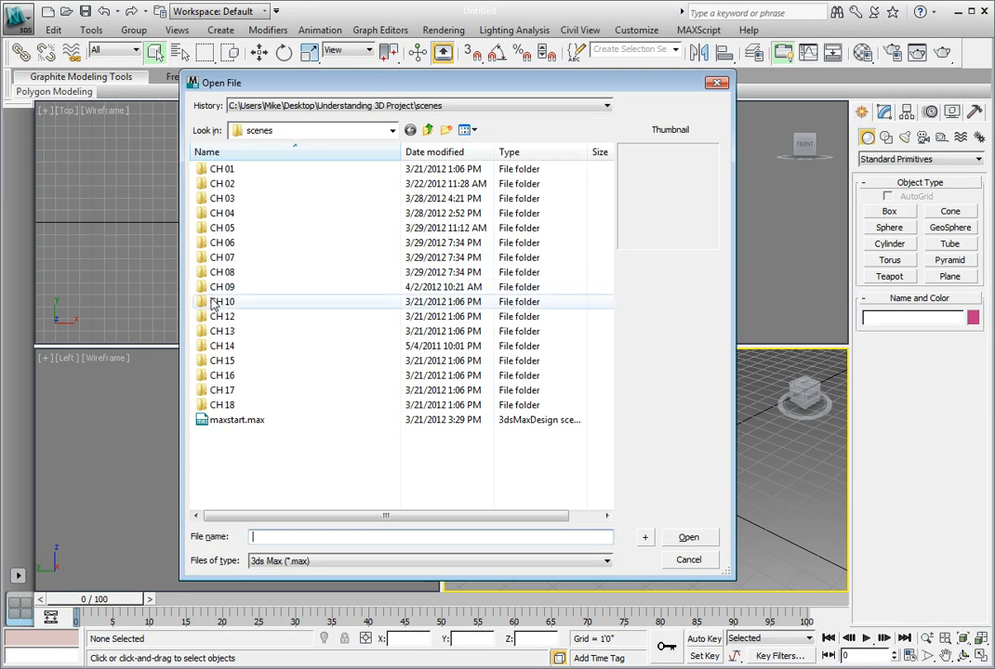
{"action": "double_click", "coordinate": [208, 434]}
{"action": "left_click", "coordinate": [249, 169]}
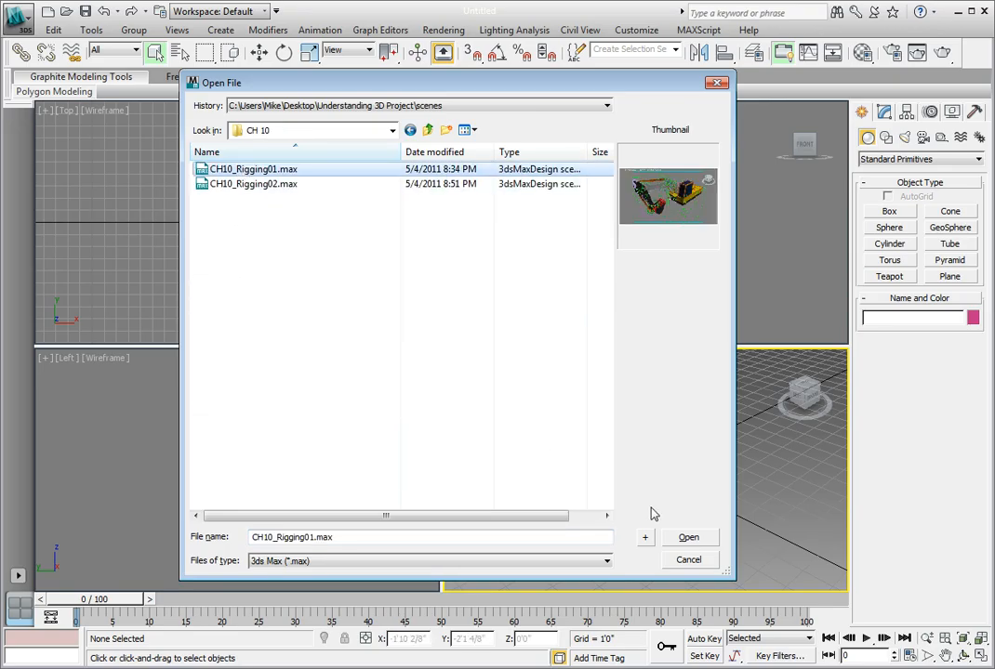
{"action": "left_click", "coordinate": [688, 538]}
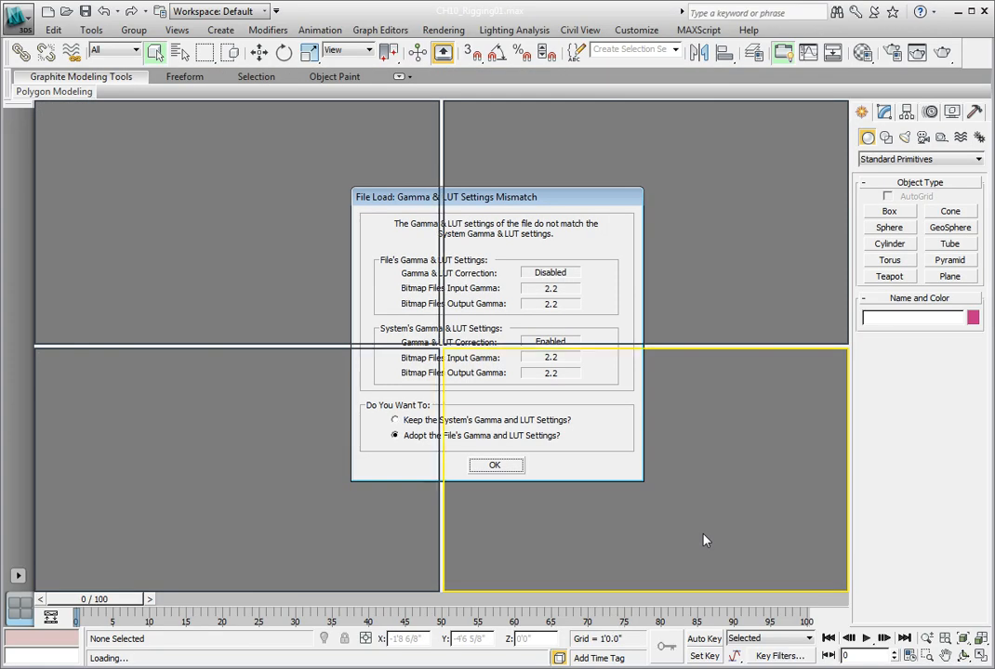
{"action": "key", "text": "Return"}
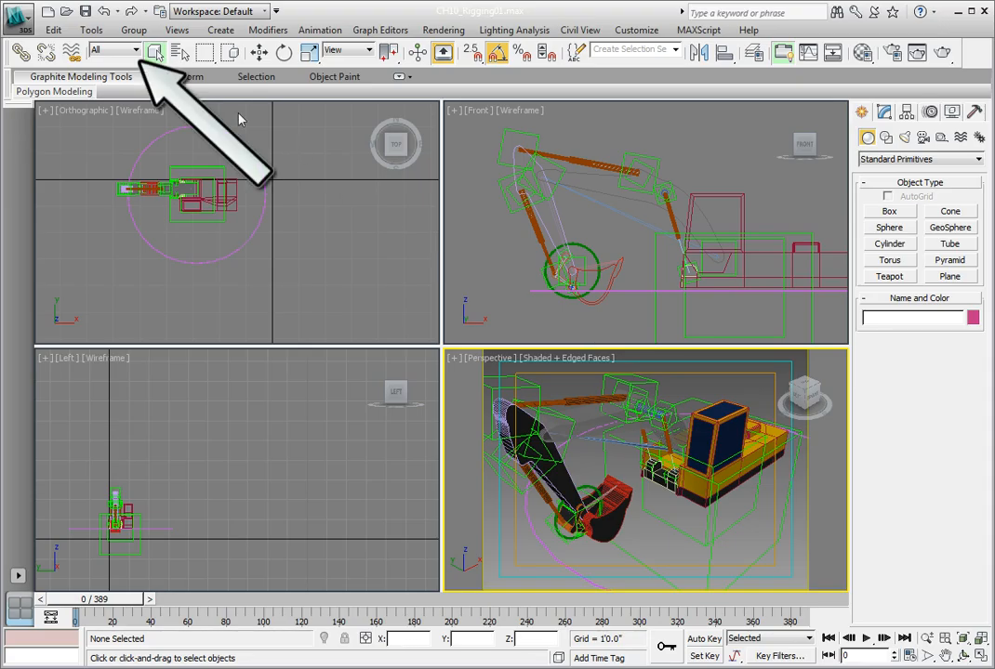
- Restrict object selection to bones and activate the Front viewport
{"action": "left_click", "coordinate": [118, 50]}
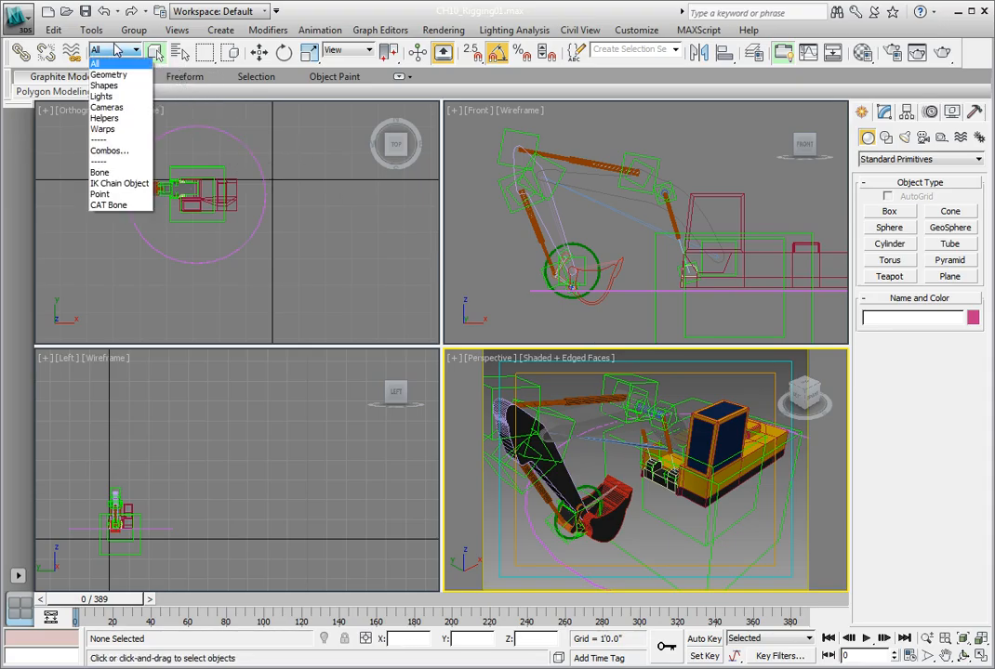
{"action": "left_click", "coordinate": [120, 174]}
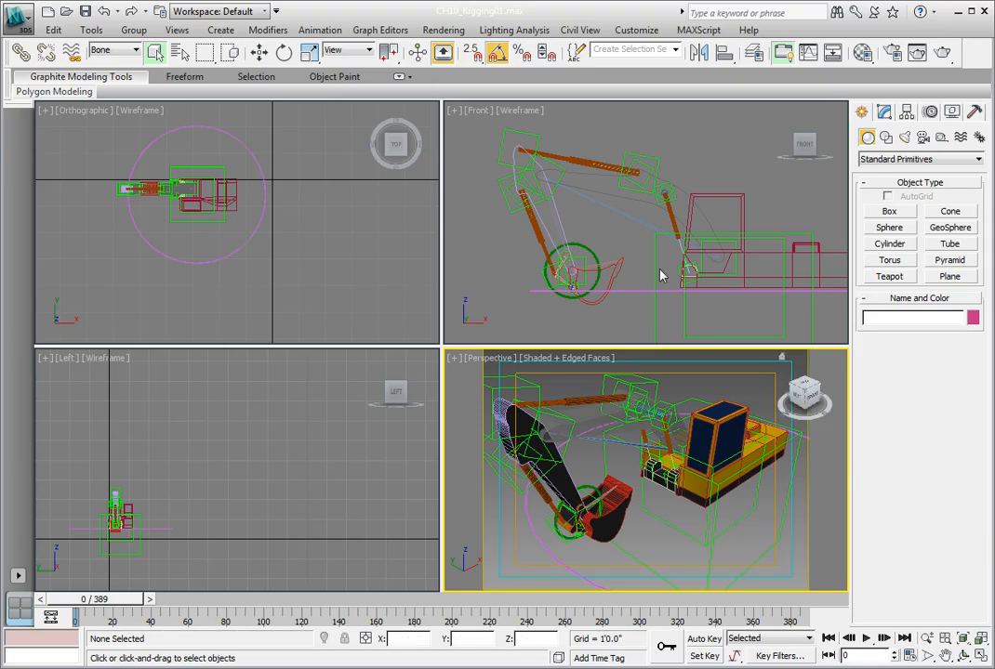
{"action": "left_click", "coordinate": [651, 225]}
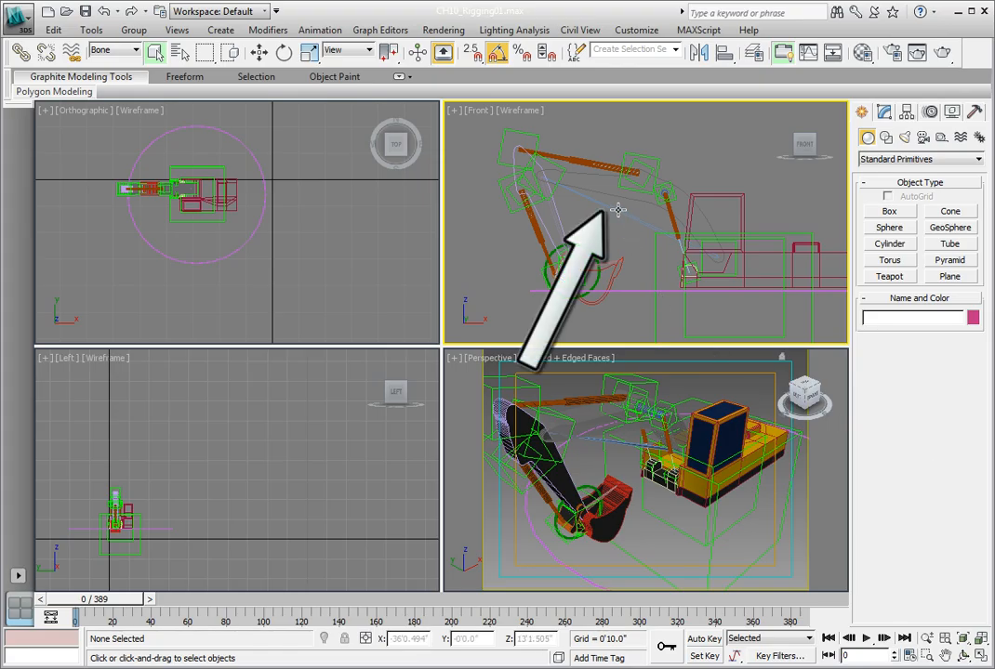
- Apply an HI Solver from Bone01, at the base of the boom, to Bone03 at the bucket pivot
{"action": "left_click", "coordinate": [716, 255]}
{"action": "right_click", "coordinate": [716, 255]}
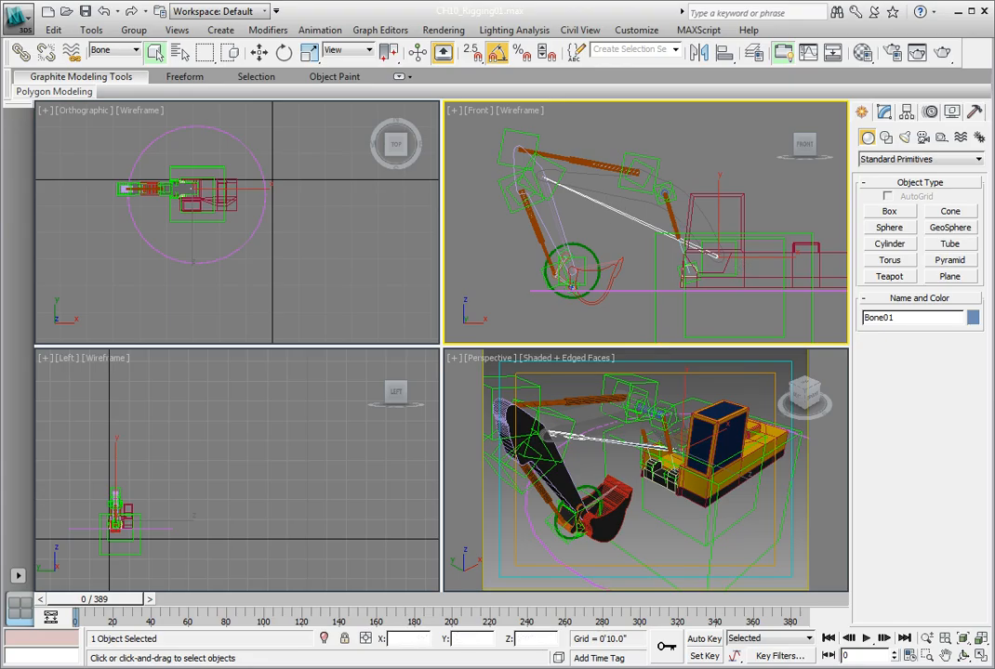
{"action": "left_click", "coordinate": [318, 31]}
{"action": "mouse_move", "coordinate": [323, 91]}
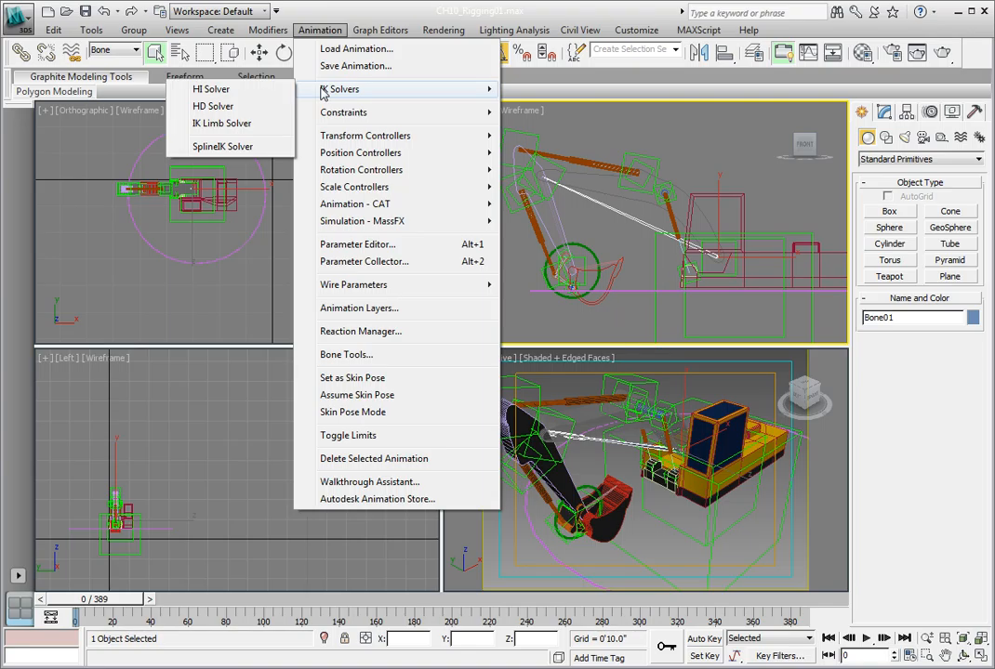
{"action": "left_click", "coordinate": [271, 91]}
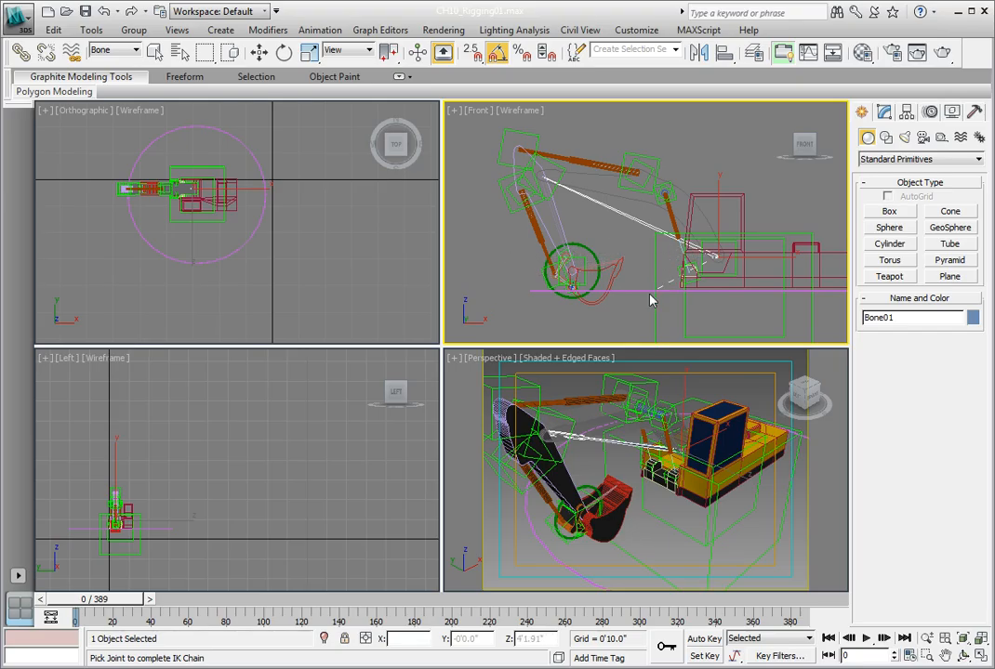
{"action": "left_click", "coordinate": [595, 266]}
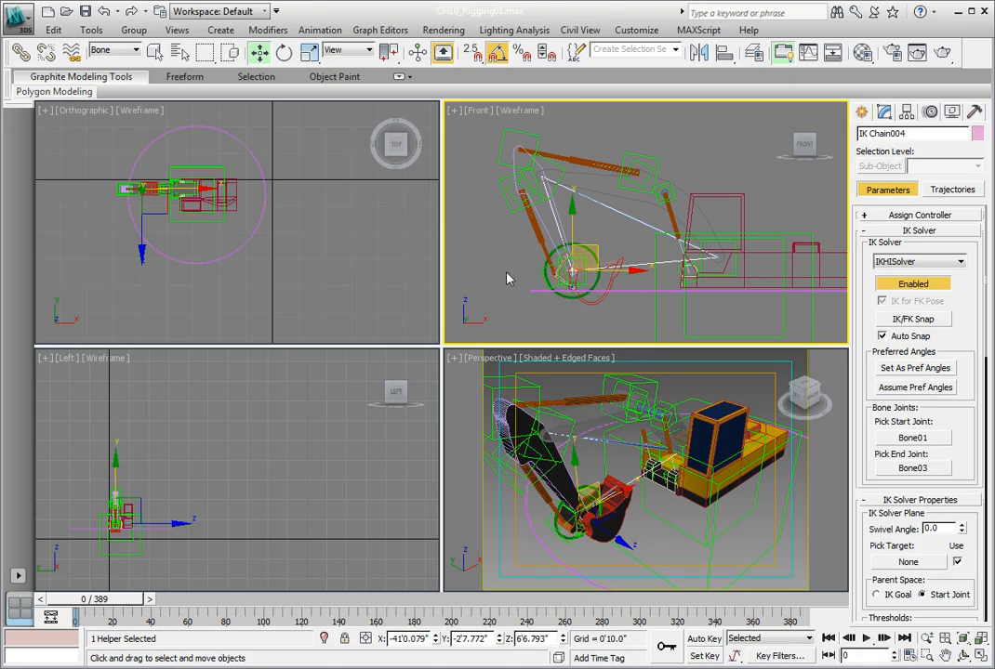
- Apply a second HI Solver from Bone03 at the bucket pivot to Bone04 at the bucket's tip
{"action": "left_click", "coordinate": [607, 266]}
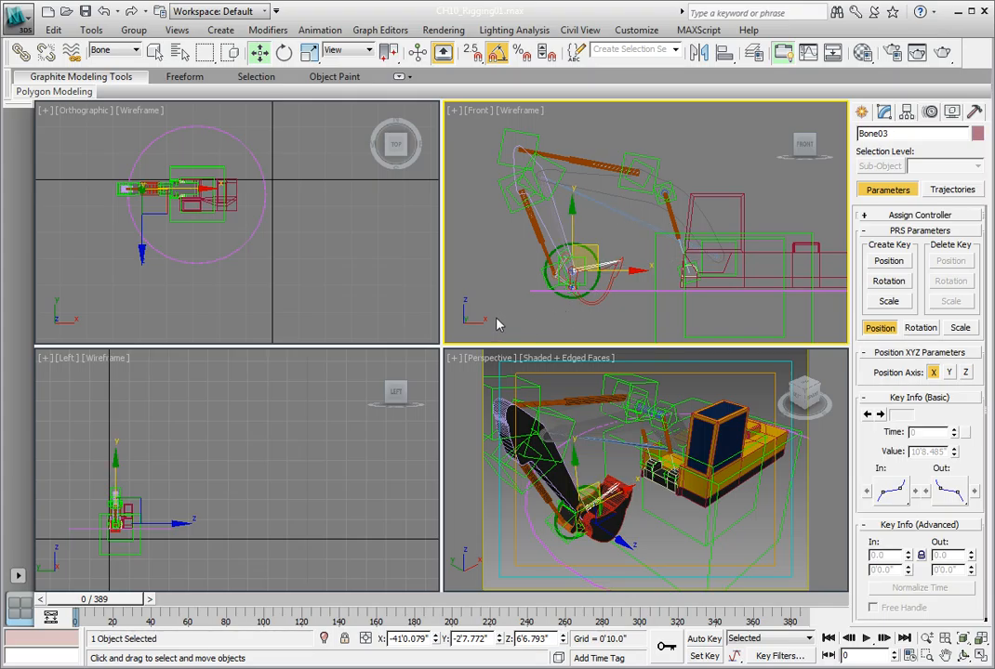
{"action": "left_click", "coordinate": [319, 30]}
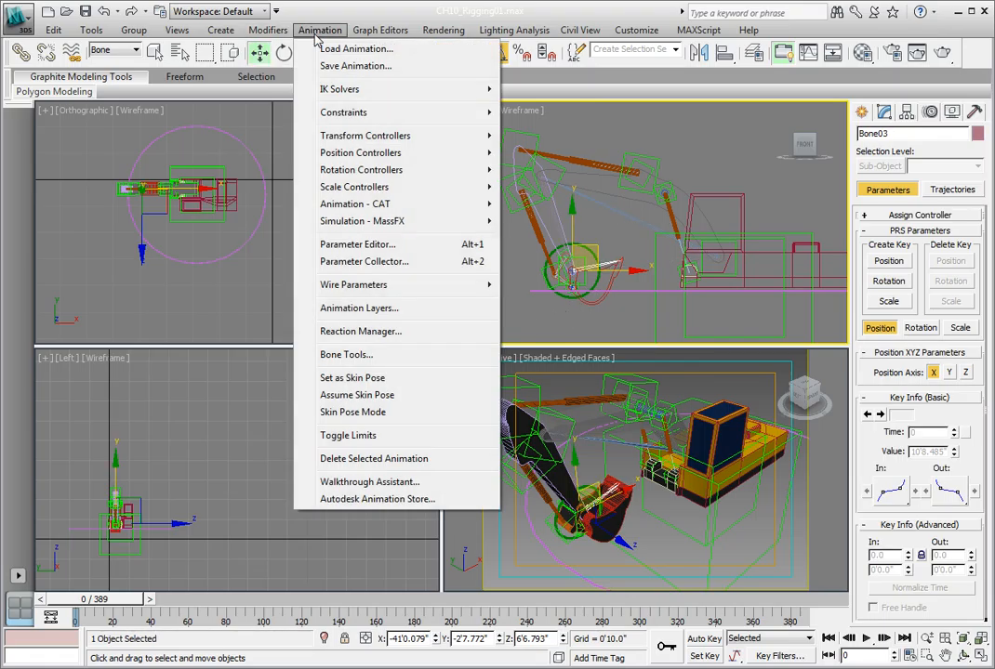
{"action": "mouse_move", "coordinate": [484, 89]}
{"action": "left_click", "coordinate": [279, 87]}
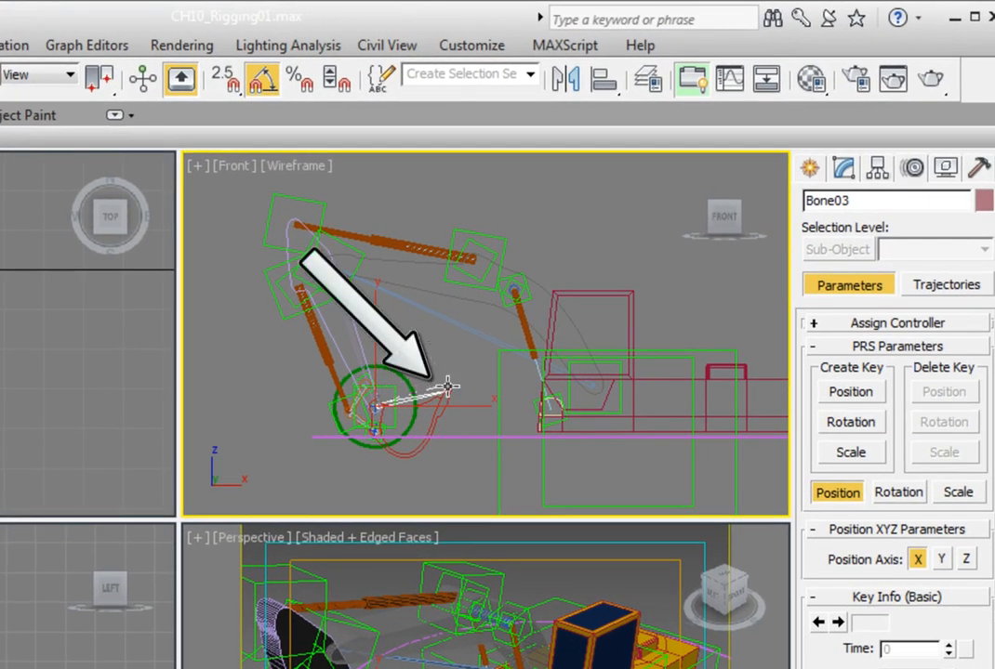
{"action": "left_click", "coordinate": [447, 387]}
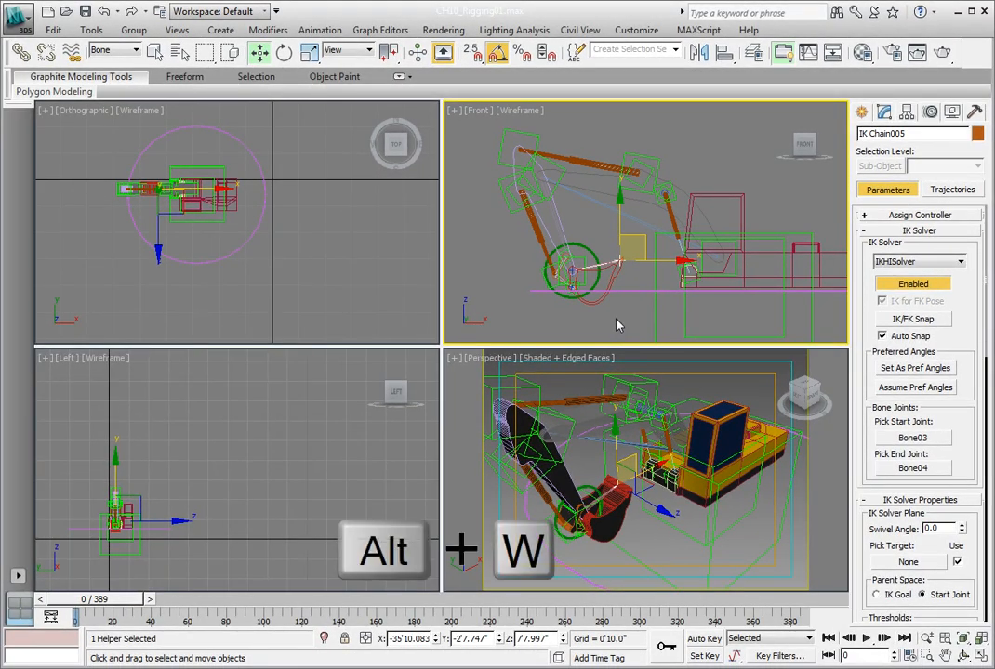
- Maximize the Front viewport and set the selection filter back to All
{"action": "key", "text": "alt+w"}
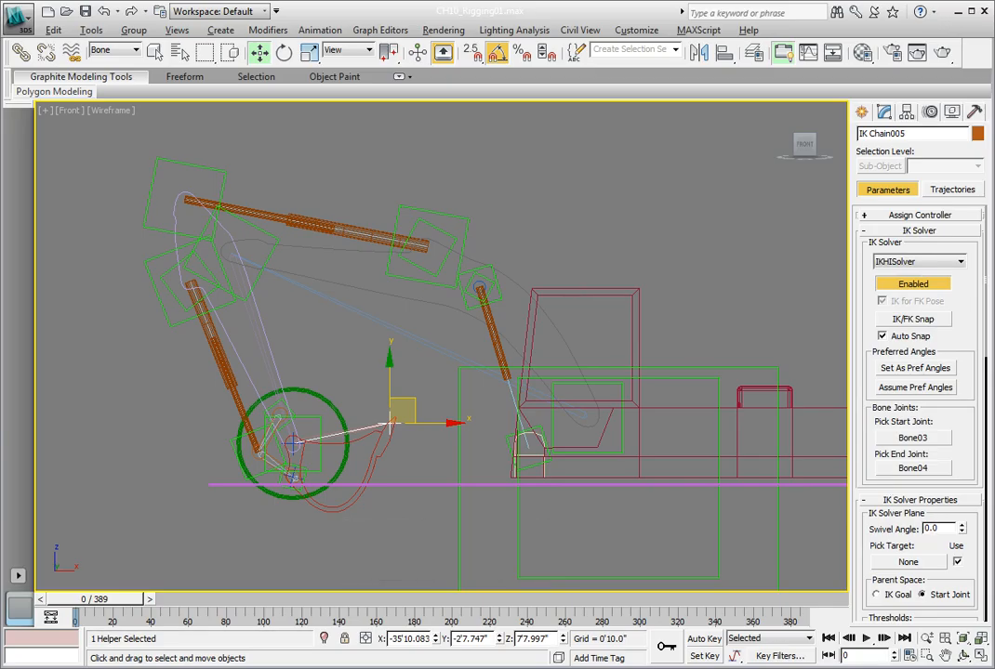
{"action": "left_click", "coordinate": [119, 51]}
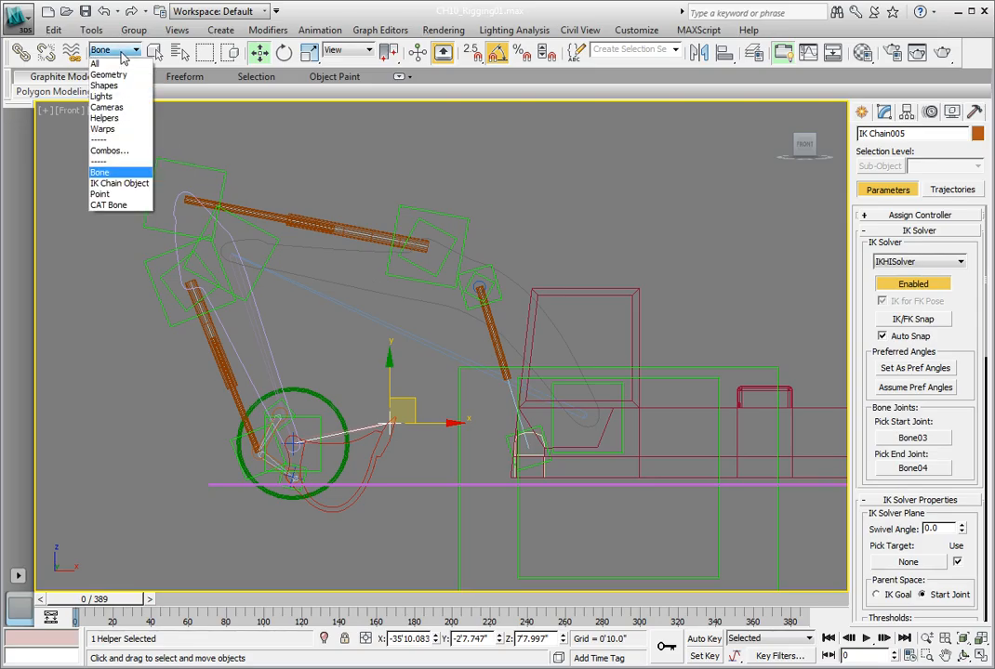
{"action": "left_click", "coordinate": [115, 64]}
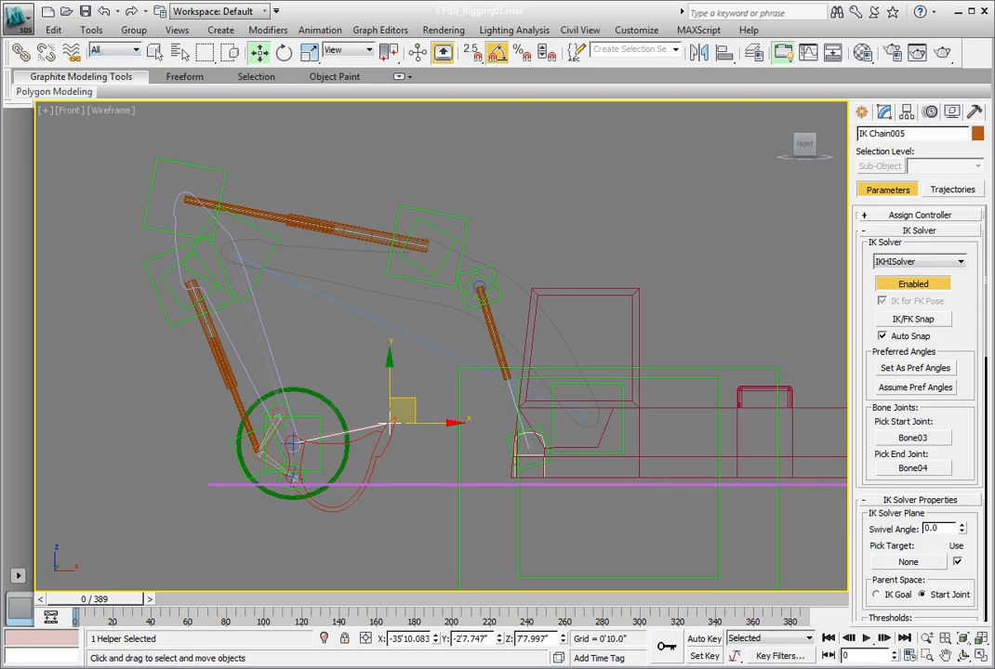
- Link IK Chain004 at the bucket pivot to the square Dmy_Arm End dummy as its parent
{"action": "scroll", "coordinate": [289, 394], "scroll_direction": "up", "scroll_amount": 6}
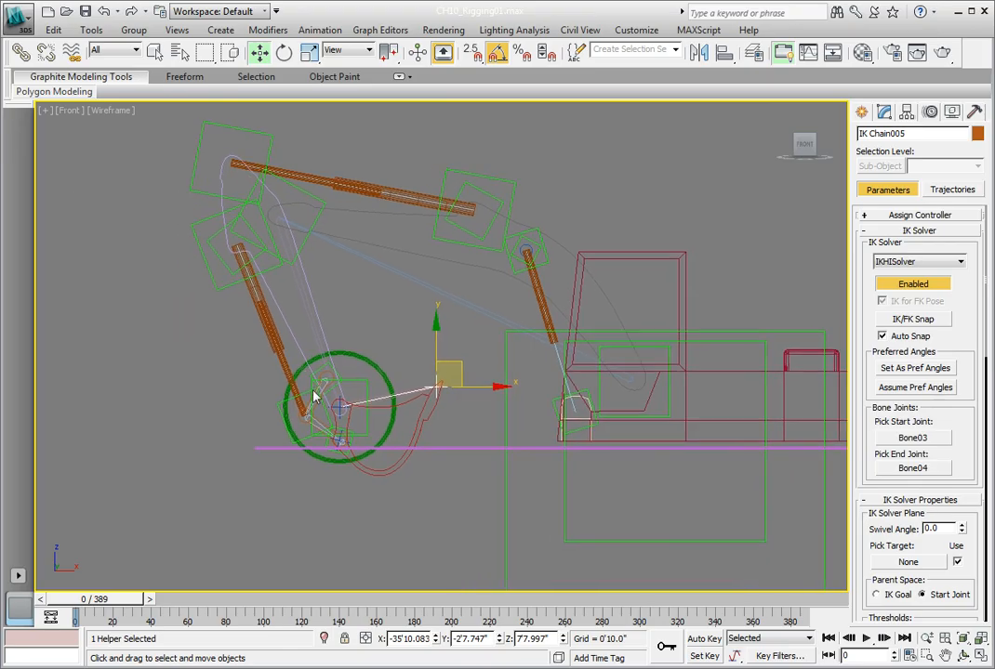
{"action": "middle_click_drag", "start_coordinate": [314, 446], "coordinate": [524, 247]}
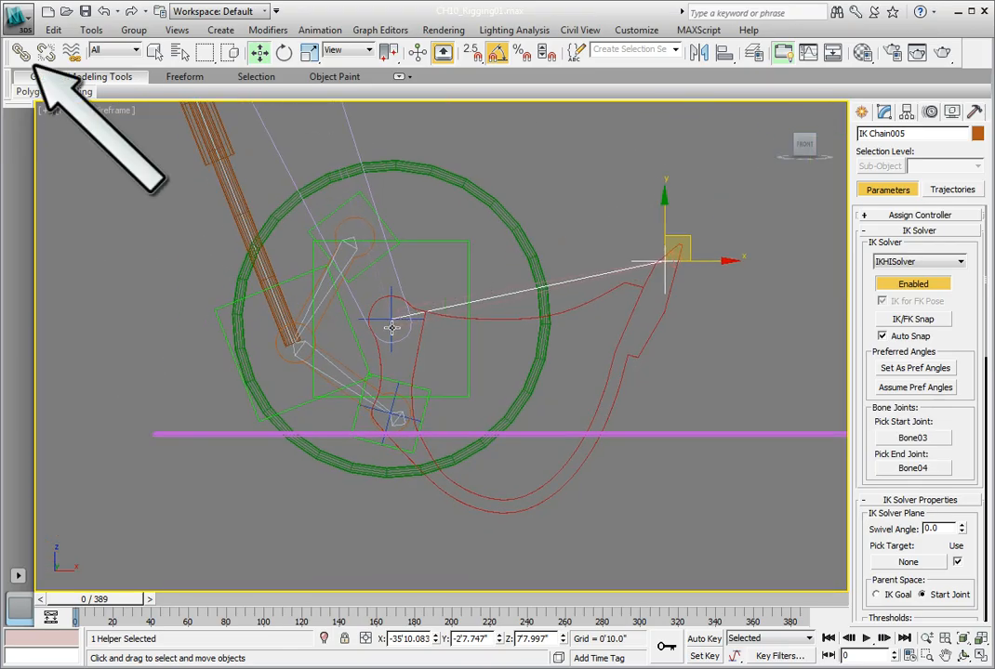
{"action": "left_click", "coordinate": [392, 327]}
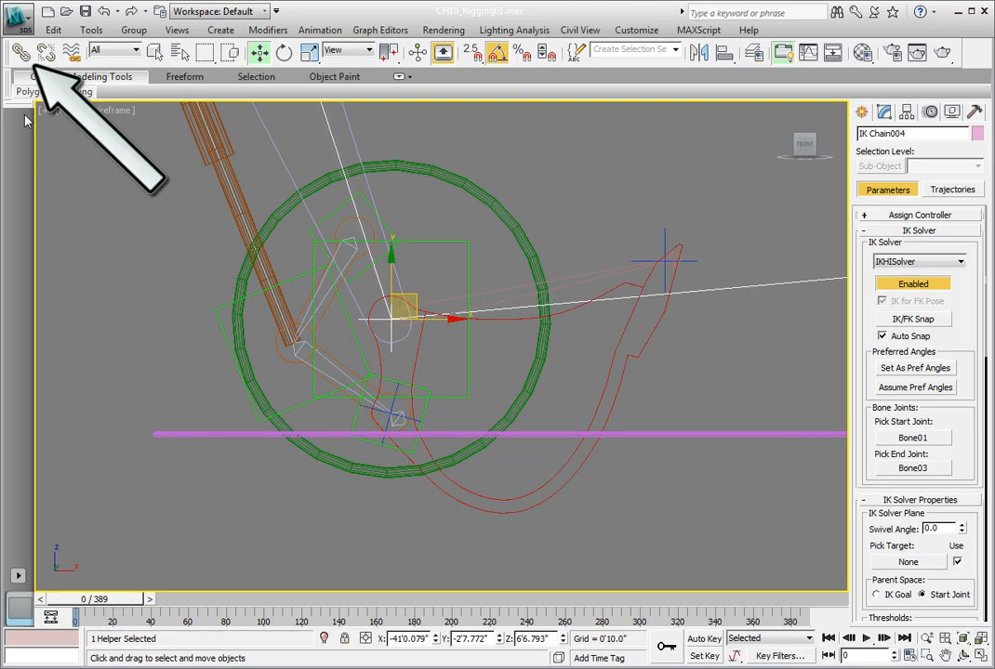
{"action": "left_click", "coordinate": [21, 54]}
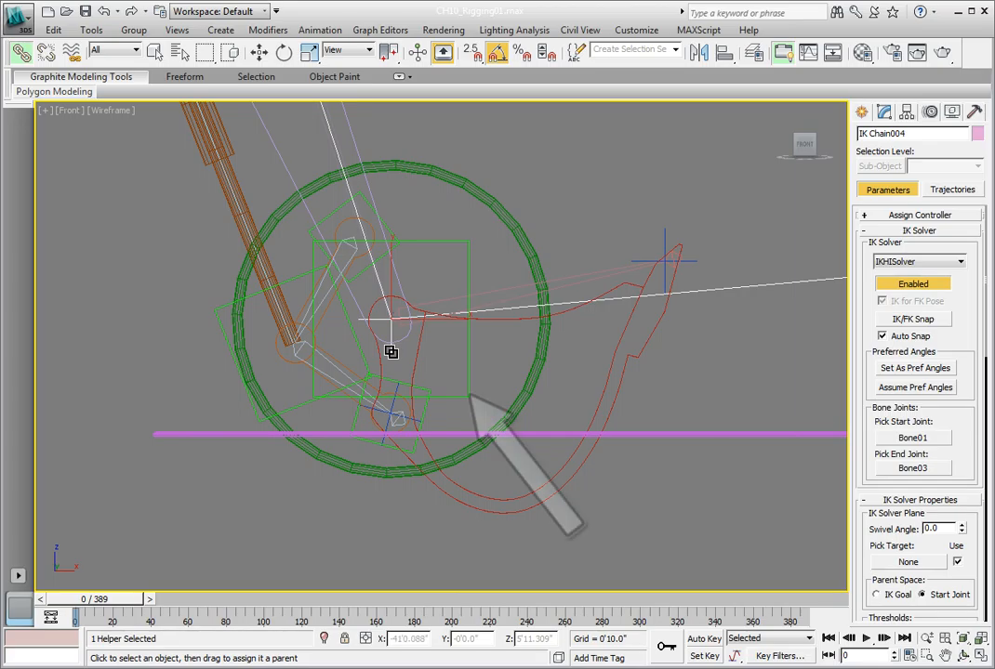
{"action": "left_click_drag", "start_coordinate": [420, 367], "coordinate": [467, 362]}
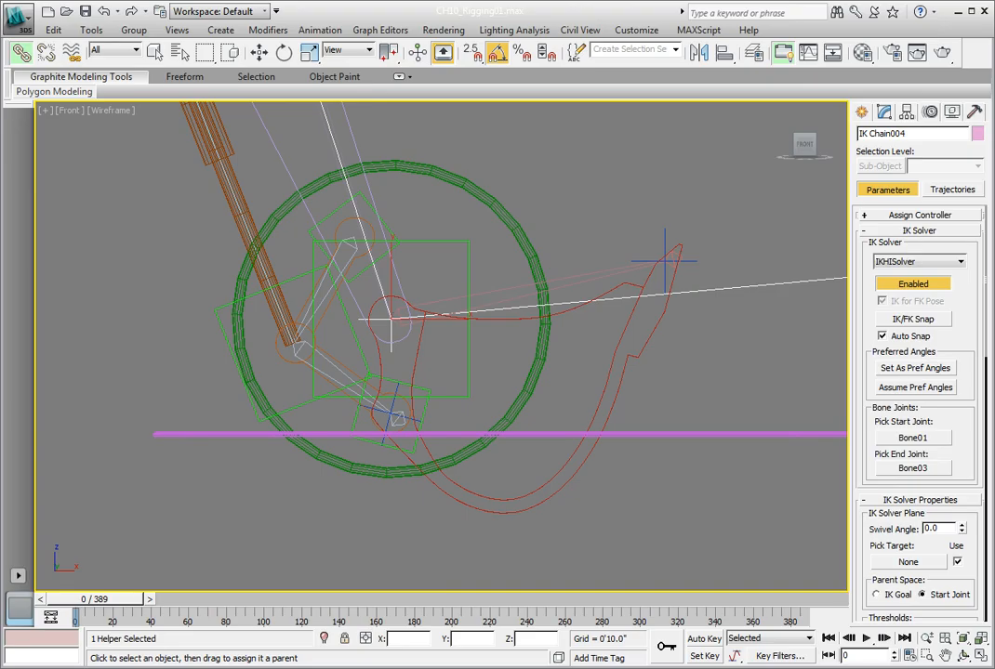
- Link IK Chain005 at the bucket's tip to the green Rotate_bucket circle as its parent
{"action": "scroll", "coordinate": [504, 307], "scroll_direction": "up", "scroll_amount": 3}
{"action": "middle_click_drag", "start_coordinate": [504, 307], "coordinate": [44, 365]}
{"action": "middle_click_drag", "start_coordinate": [299, 245], "coordinate": [641, 257]}
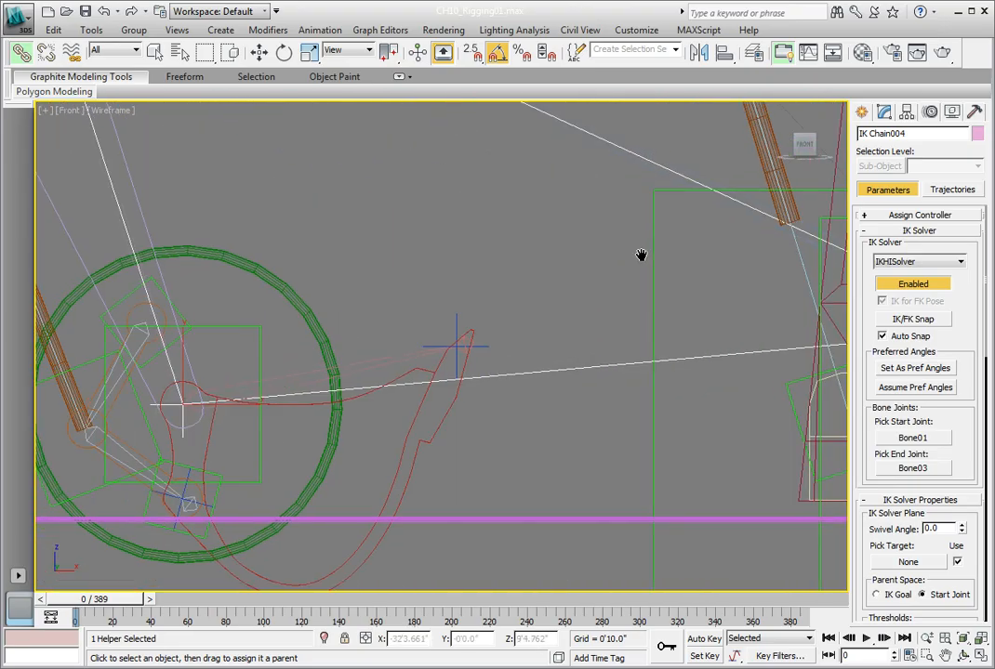
{"action": "left_click", "coordinate": [455, 326]}
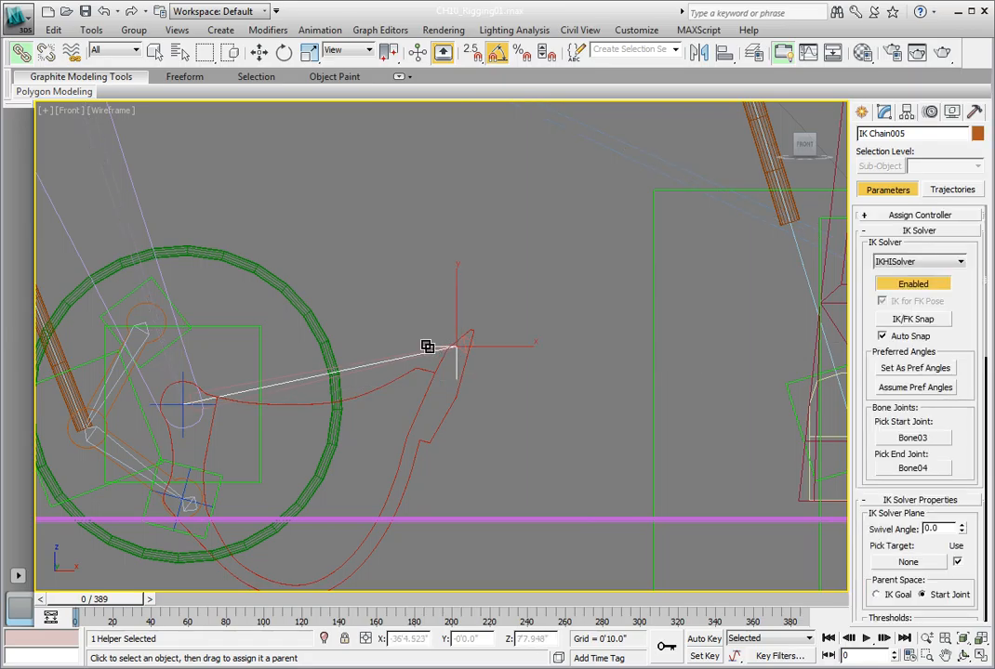
{"action": "mouse_move", "coordinate": [427, 346]}
{"action": "left_mouse_down"}
{"action": "mouse_move", "coordinate": [400, 329]}
{"action": "mouse_move", "coordinate": [296, 307]}
{"action": "left_mouse_up"}
{"action": "middle_click_drag", "start_coordinate": [295, 306], "coordinate": [422, 297]}
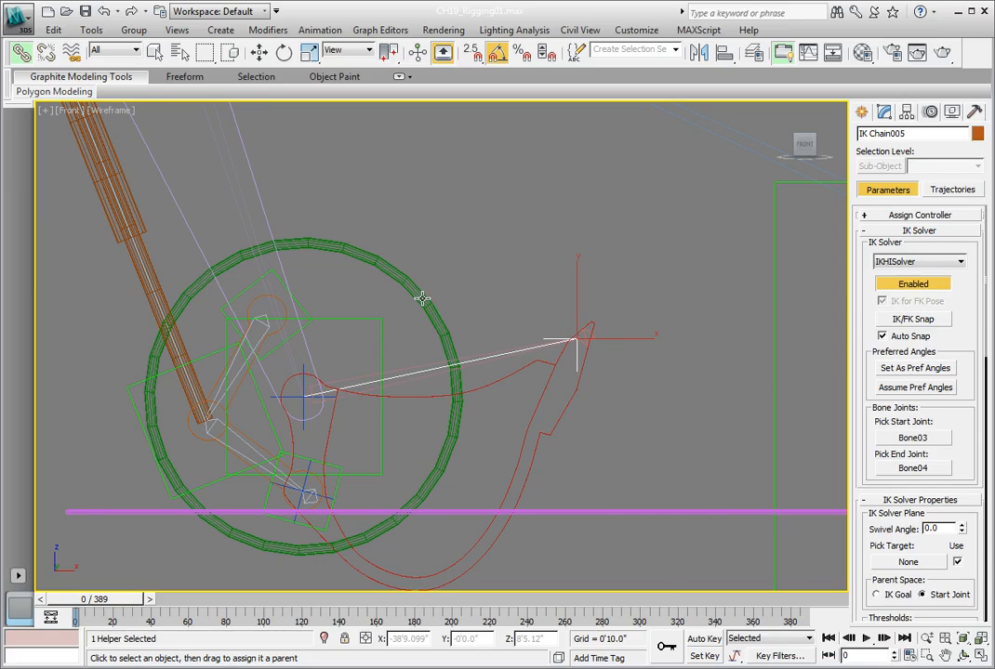
- Move the Dmy_Arm End dummy upward and away from the cab to about X -42'4", Z 8'9" to test the arm rig
{"action": "left_click", "coordinate": [260, 52]}
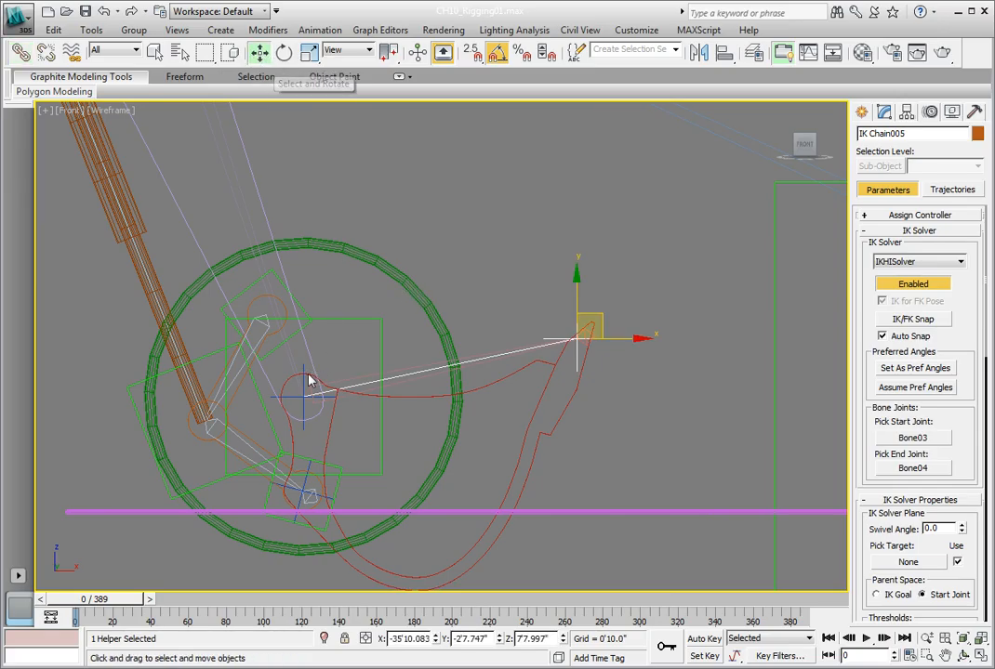
{"action": "left_click", "coordinate": [380, 322]}
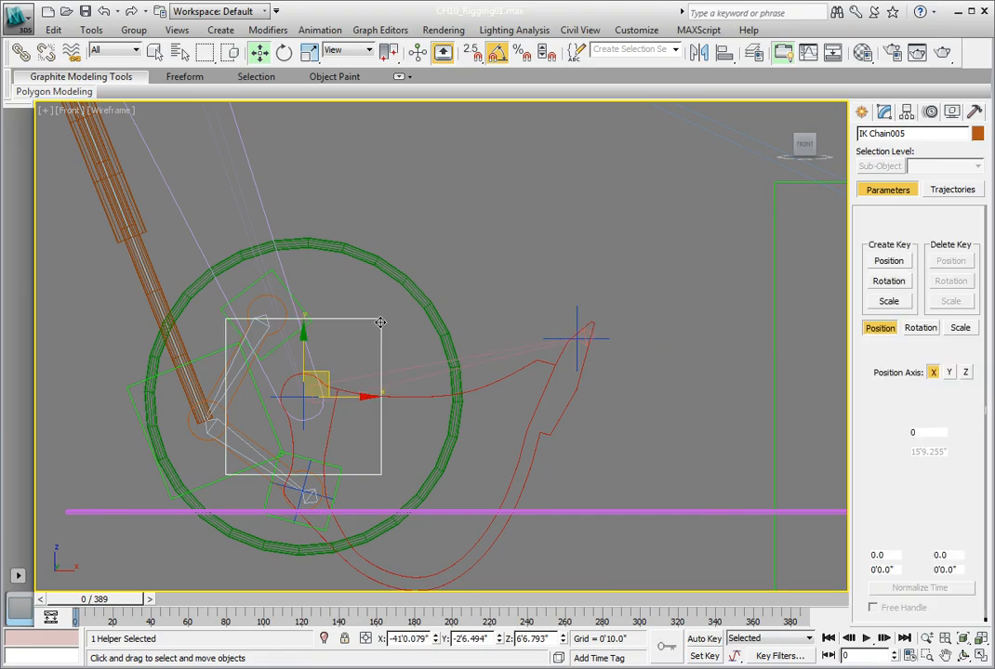
{"action": "scroll", "coordinate": [362, 315], "scroll_direction": "down", "scroll_amount": 2}
{"action": "scroll", "coordinate": [409, 351], "scroll_direction": "down", "scroll_amount": 3}
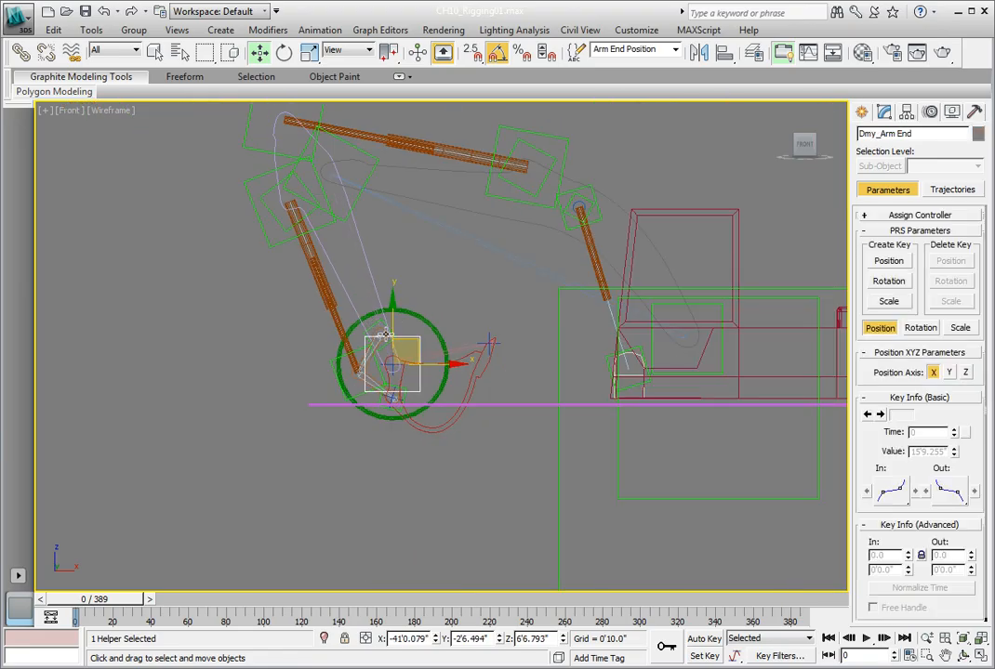
{"action": "left_click_drag", "start_coordinate": [405, 343], "coordinate": [383, 304]}
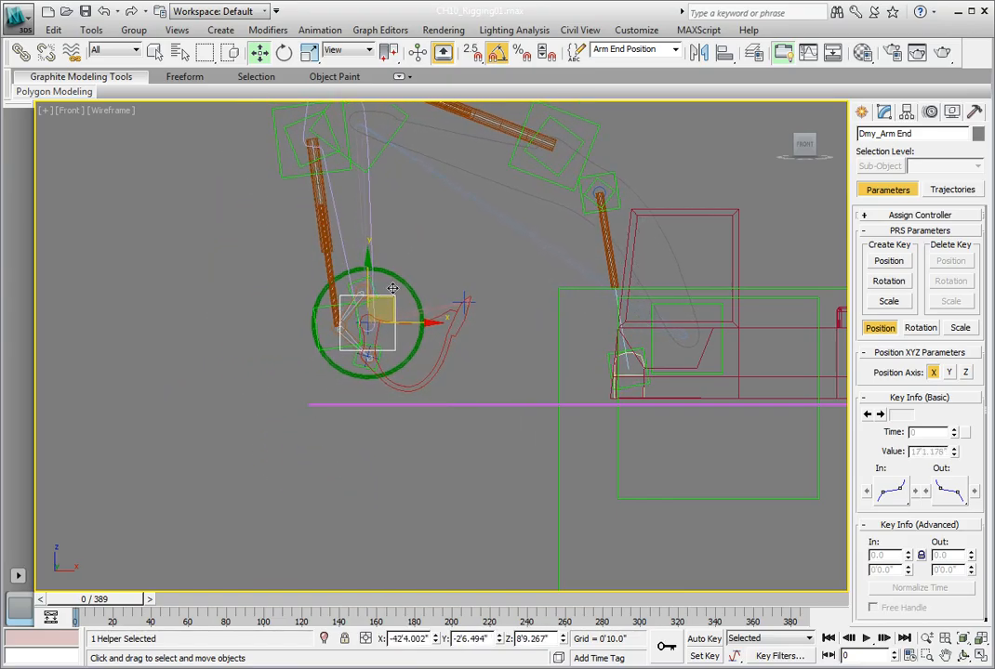
- Rotate the Rotate_bucket circle clockwise to a Y rotation of about -20 degrees to test the bucket's curl
{"action": "left_click", "coordinate": [283, 52]}
{"action": "middle_click_drag", "start_coordinate": [362, 188], "coordinate": [337, 298]}
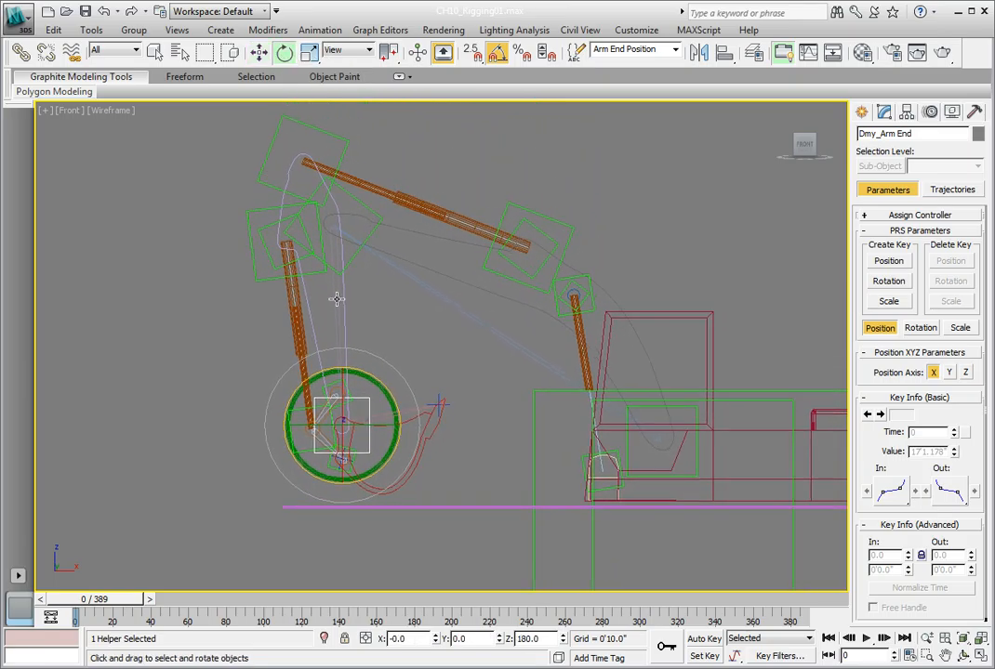
{"action": "left_click", "coordinate": [438, 400]}
{"action": "left_click", "coordinate": [370, 381]}
{"action": "left_click_drag", "start_coordinate": [381, 386], "coordinate": [386, 428]}
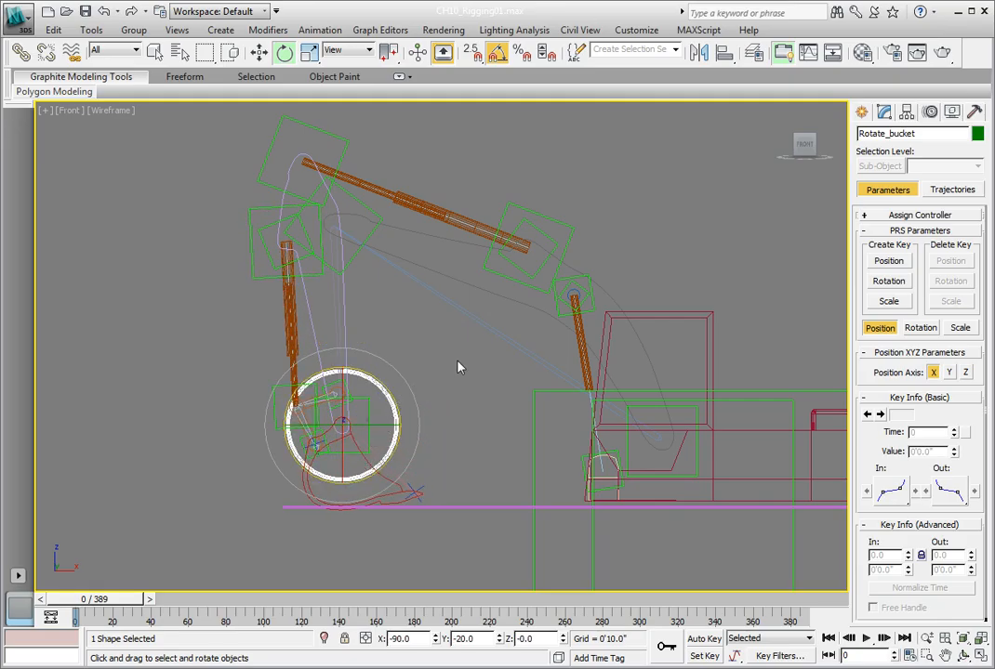